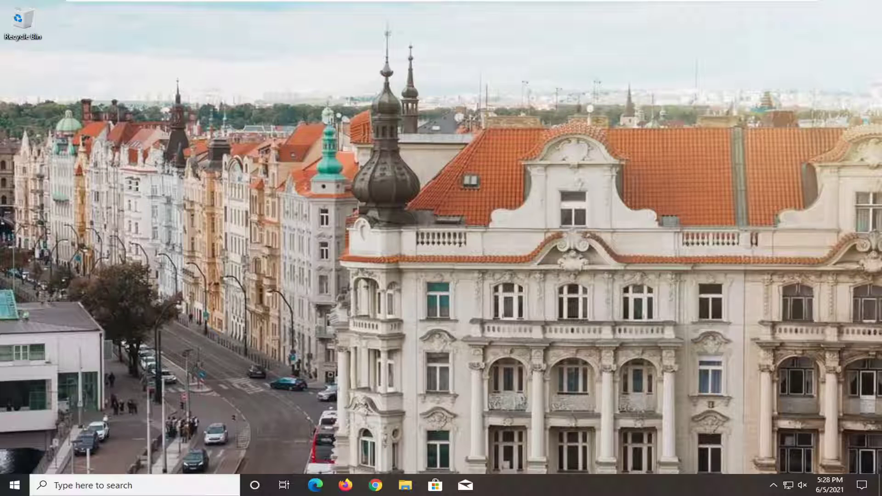
Search the Start menu for 'troubleshoot' and open the Troubleshoot settings page.
click(11, 486)
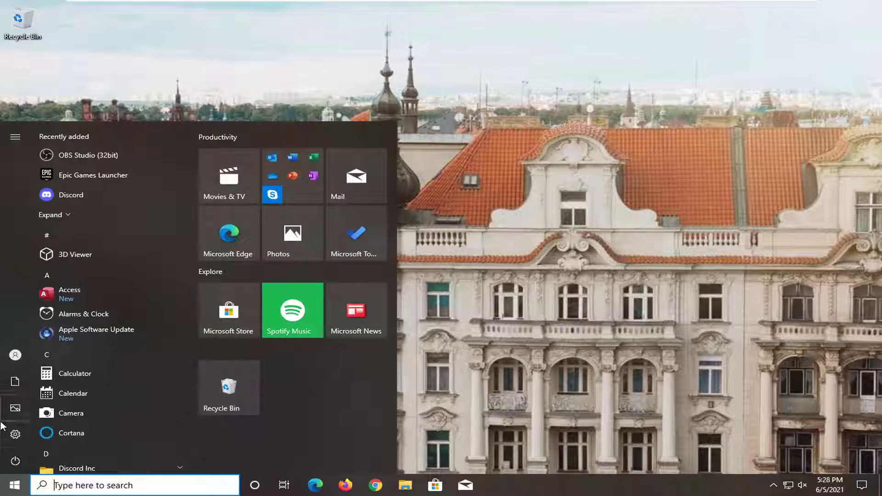
text(troubleshoo)
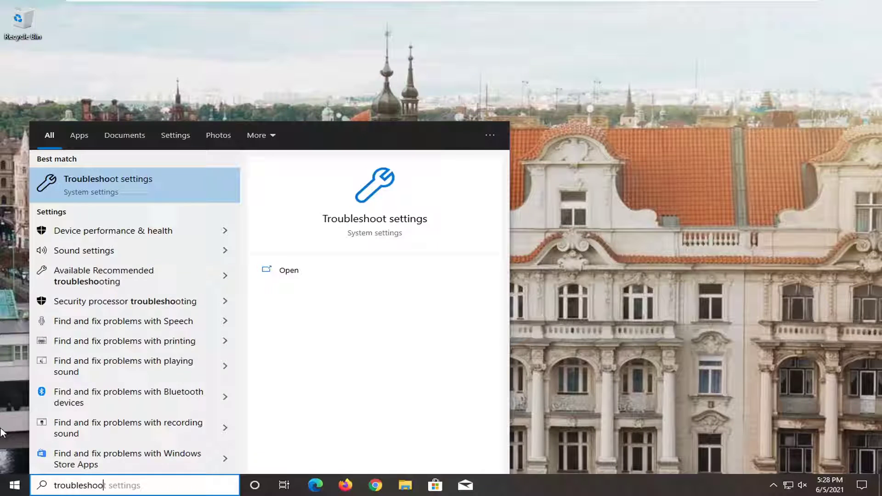
text(t)
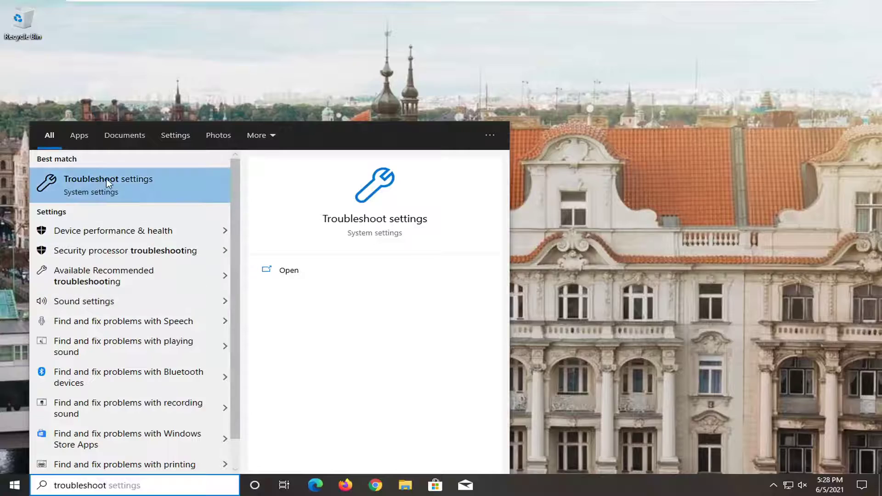
click(107, 180)
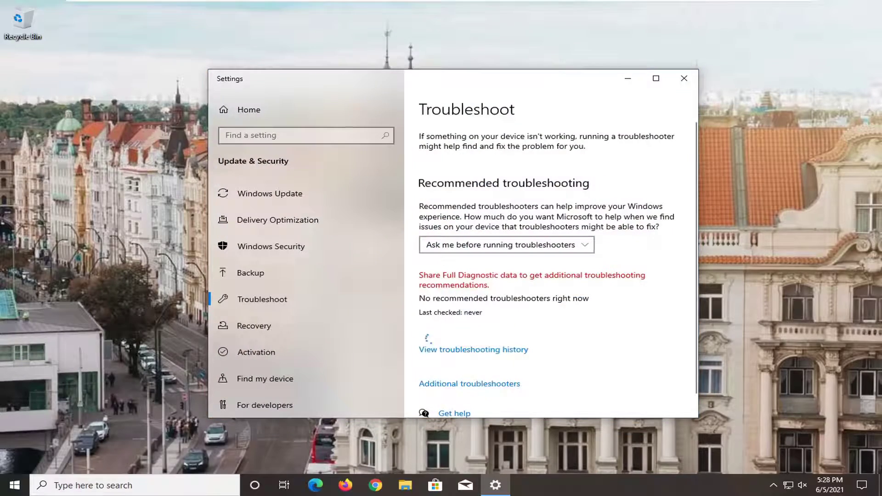
scroll(583, 266, down, 1)
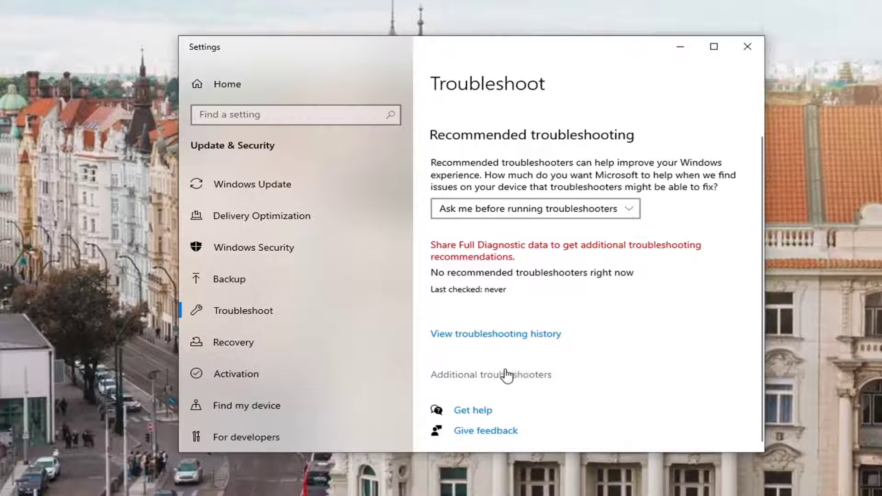
Run the Internet Connections troubleshooter with 'Troubleshoot my connection to the Internet', then close it.
click(502, 376)
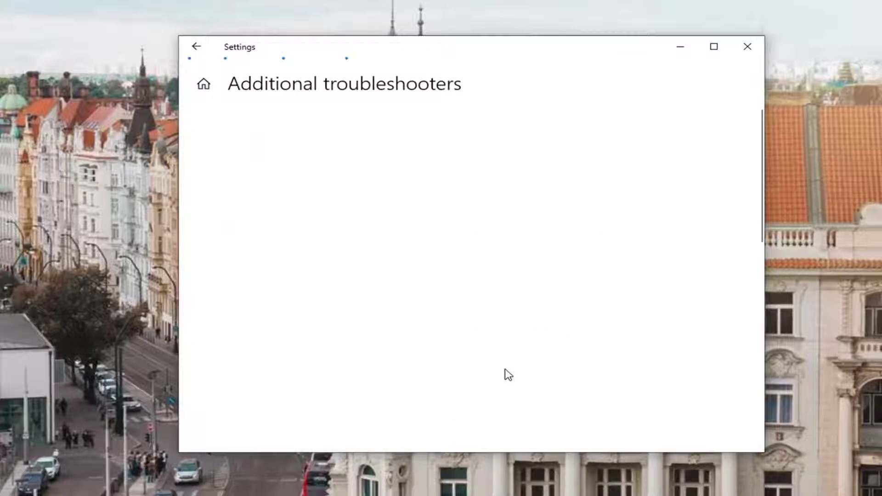
click(280, 180)
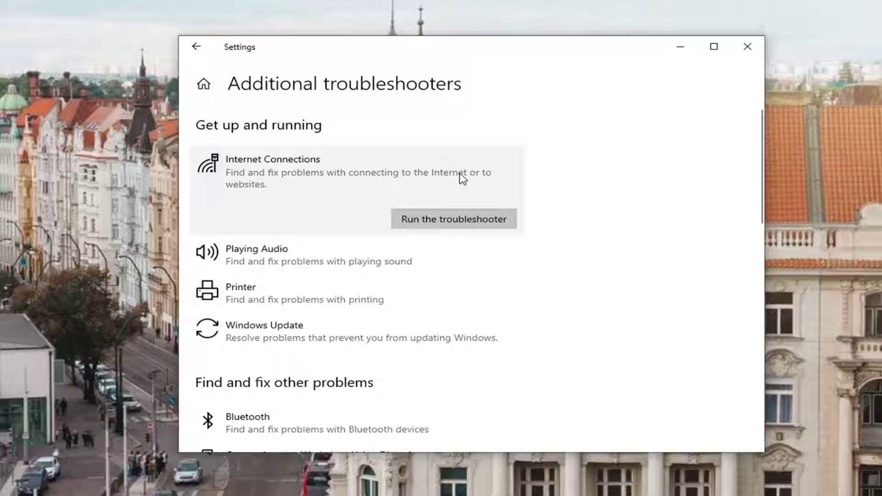
click(469, 222)
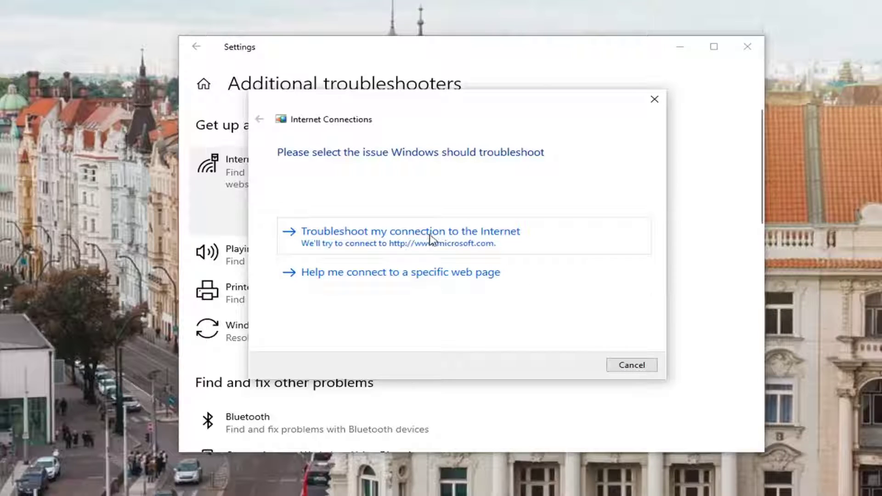
click(463, 247)
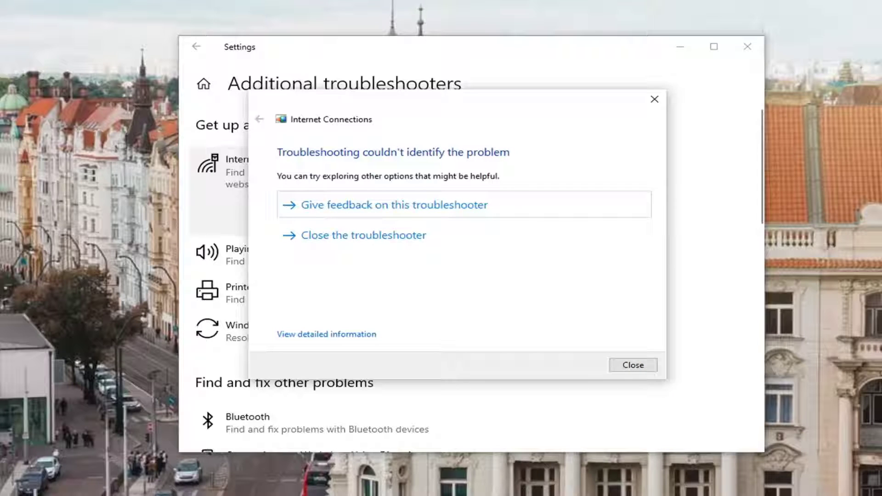
click(653, 98)
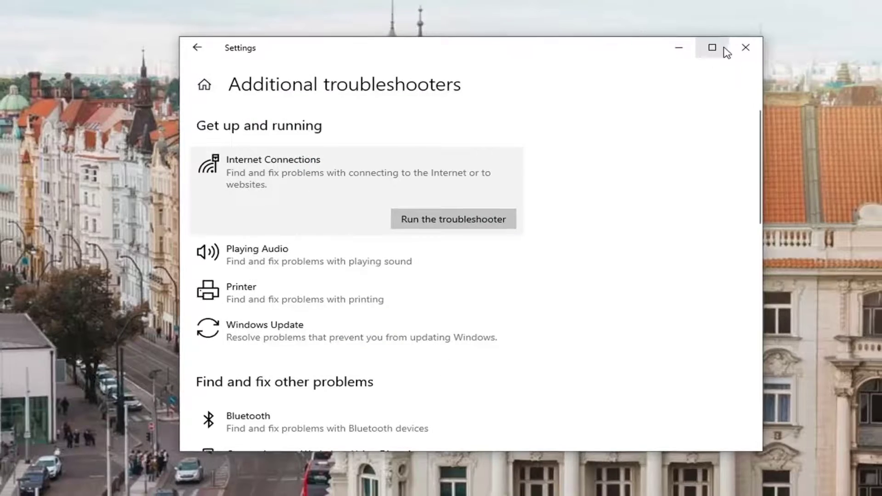
Reset the network from the Network reset page, confirming Yes and dismissing the shutdown notice.
click(747, 46)
key(super)
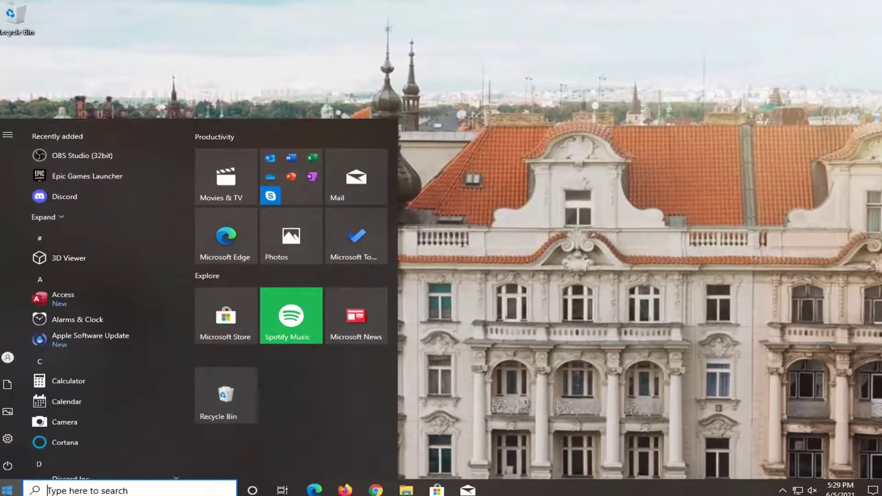
text(network res)
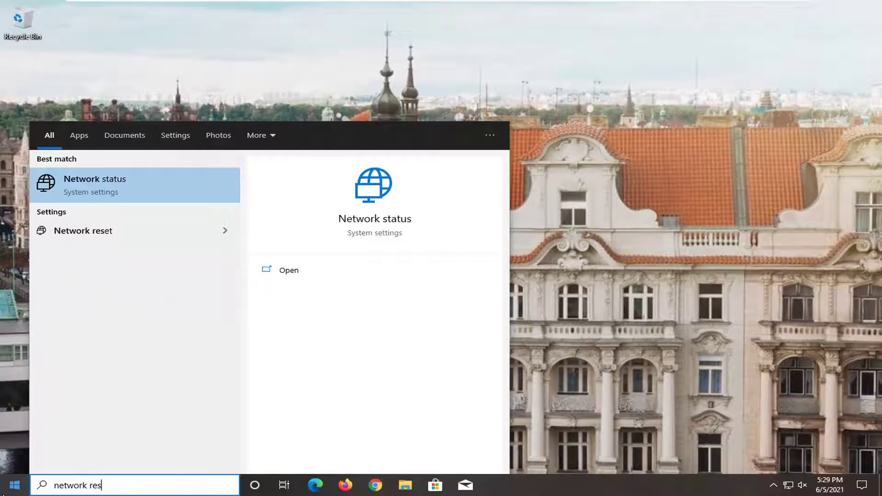
text(et)
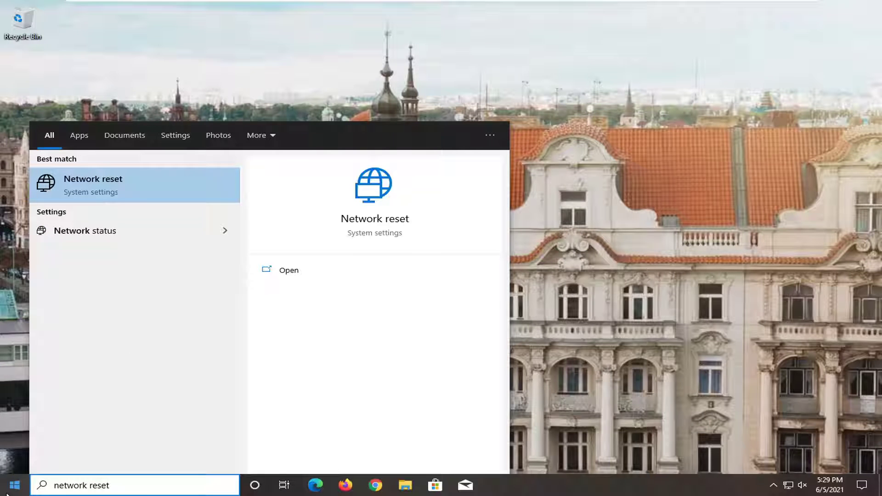
click(103, 190)
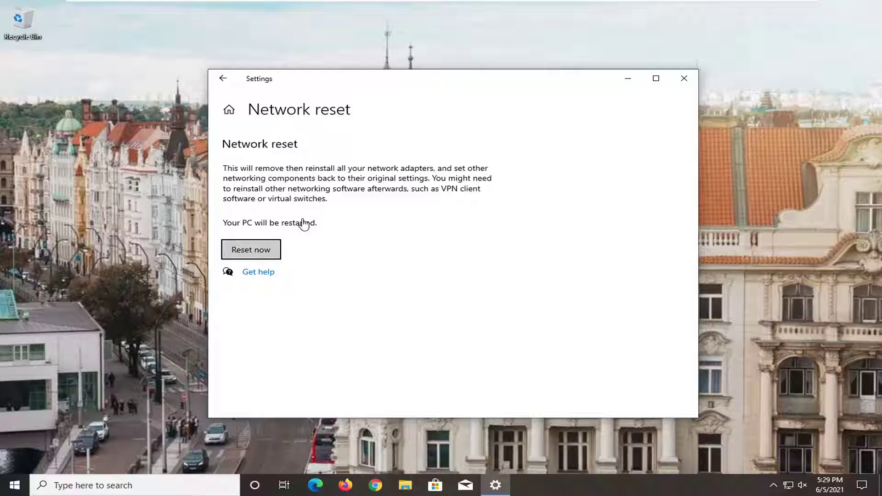
click(258, 251)
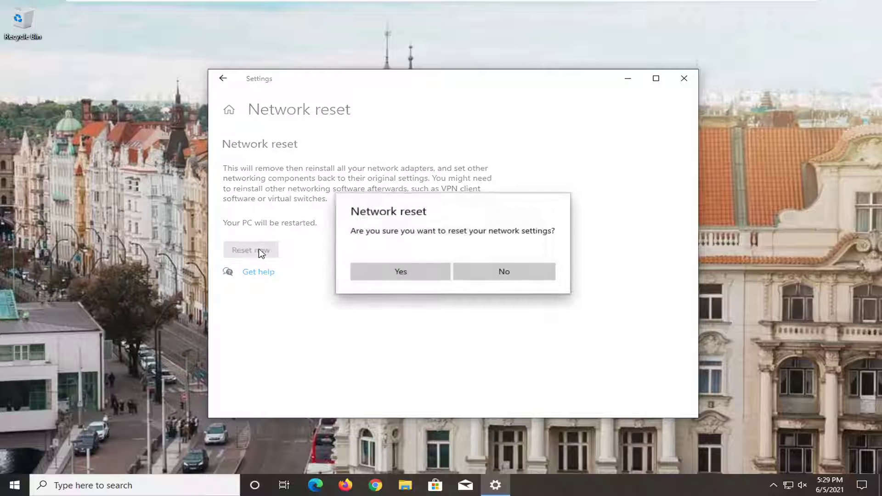
click(424, 269)
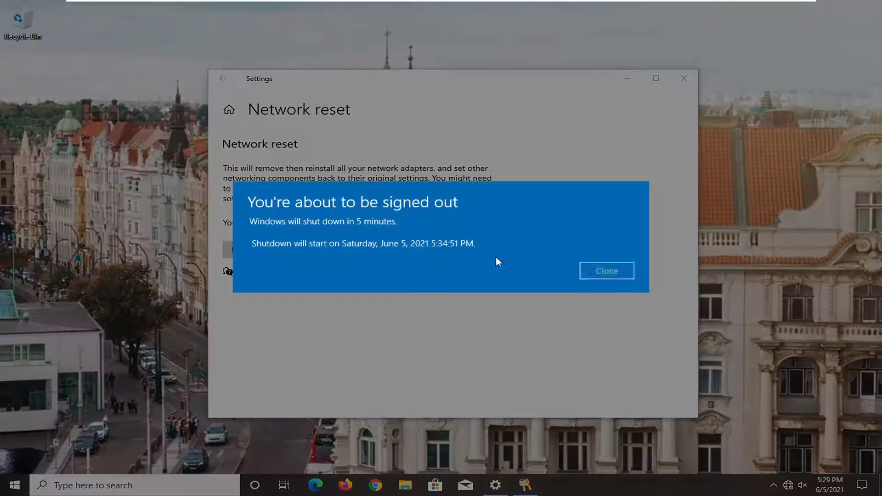
click(597, 270)
Close Settings and restart Windows from the Start button's right-click power menu.
click(683, 78)
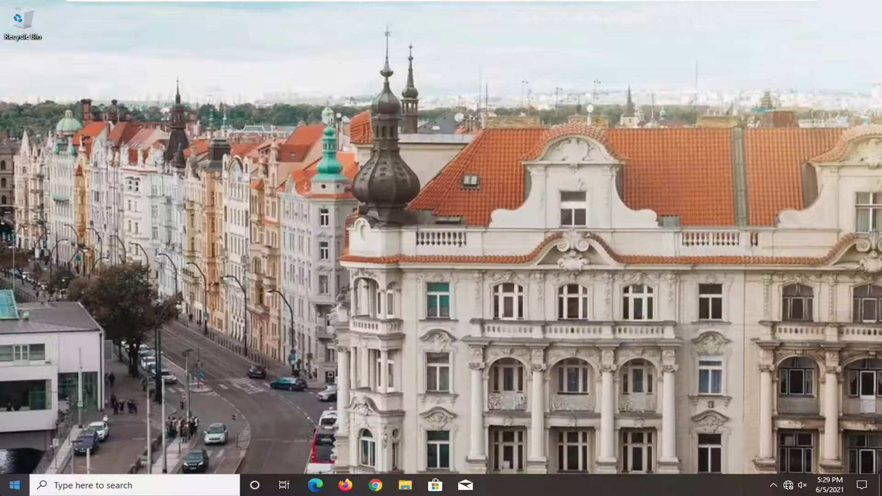
right_click(13, 485)
mouse_move(68, 455)
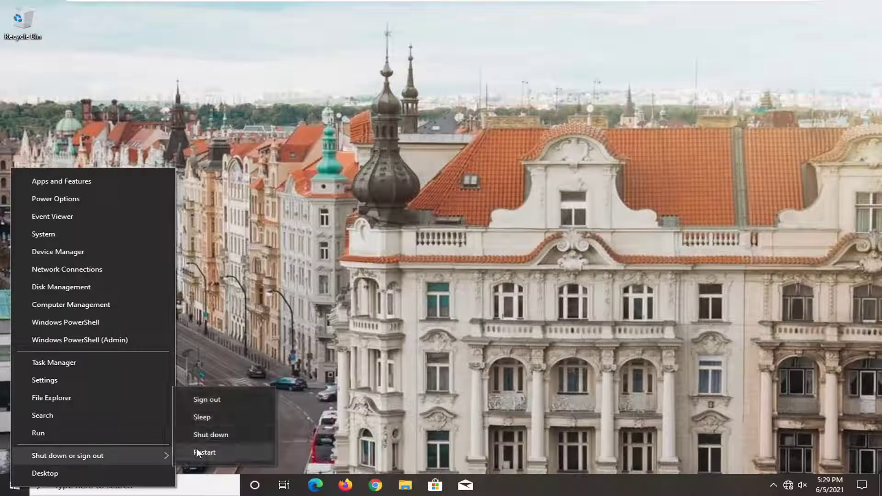
click(204, 452)
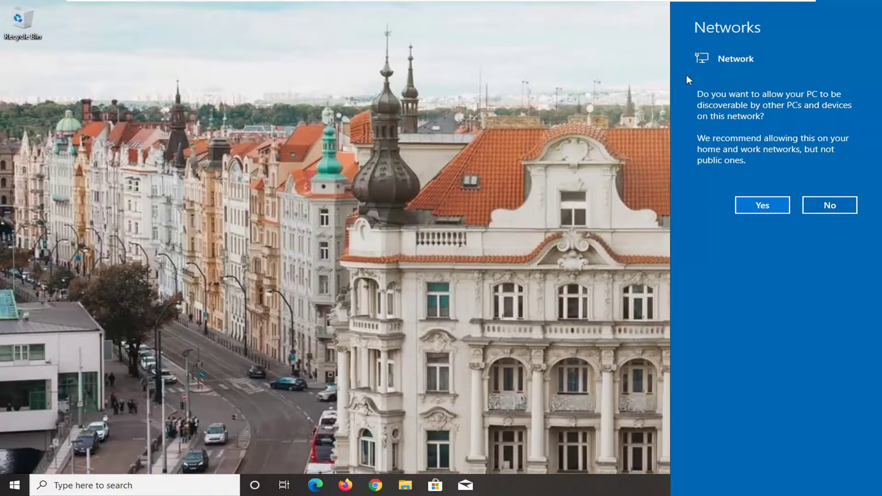
Answer No to making this PC discoverable on the network.
click(826, 206)
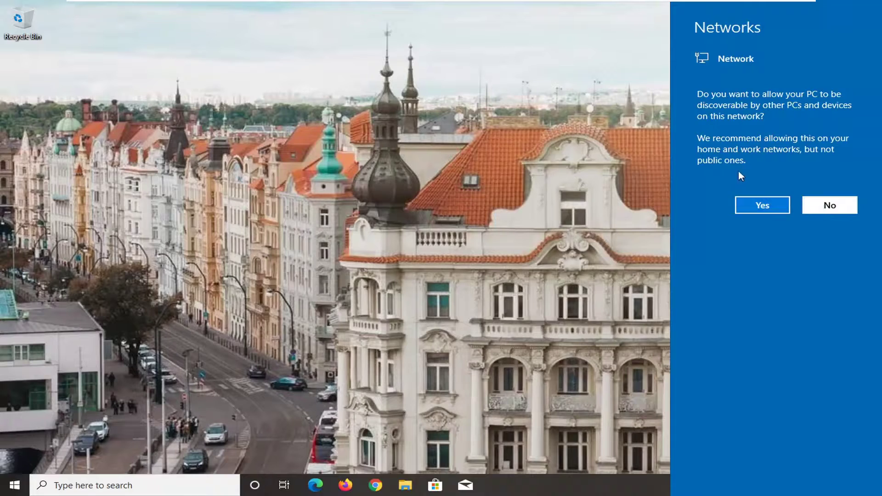